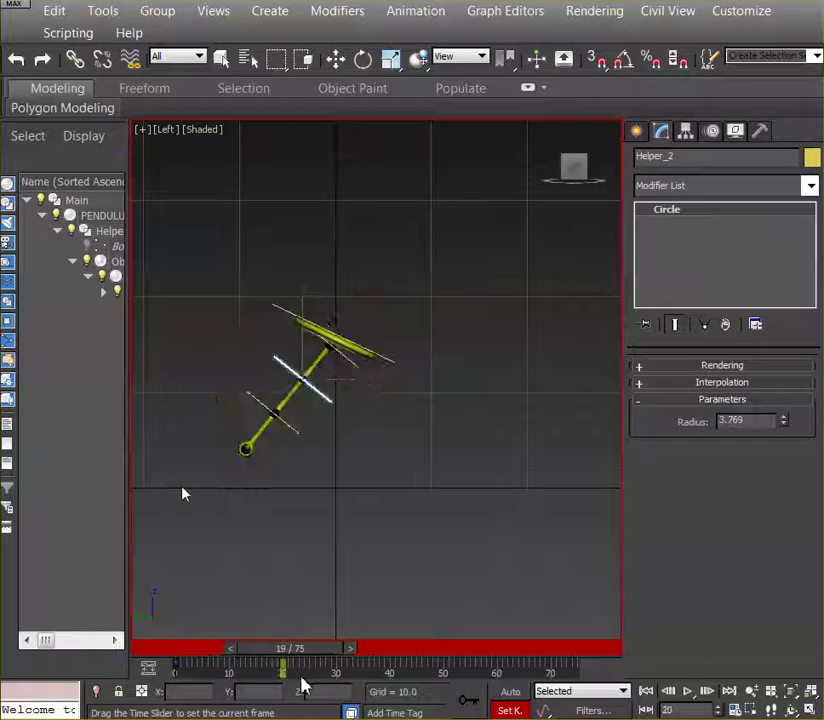
Scrub through the timeline to review the current pendulum swing
mouse_move(280, 678)
left_mouse_down()
mouse_move(232, 672)
mouse_move(289, 678)
left_mouse_up()
key("e")
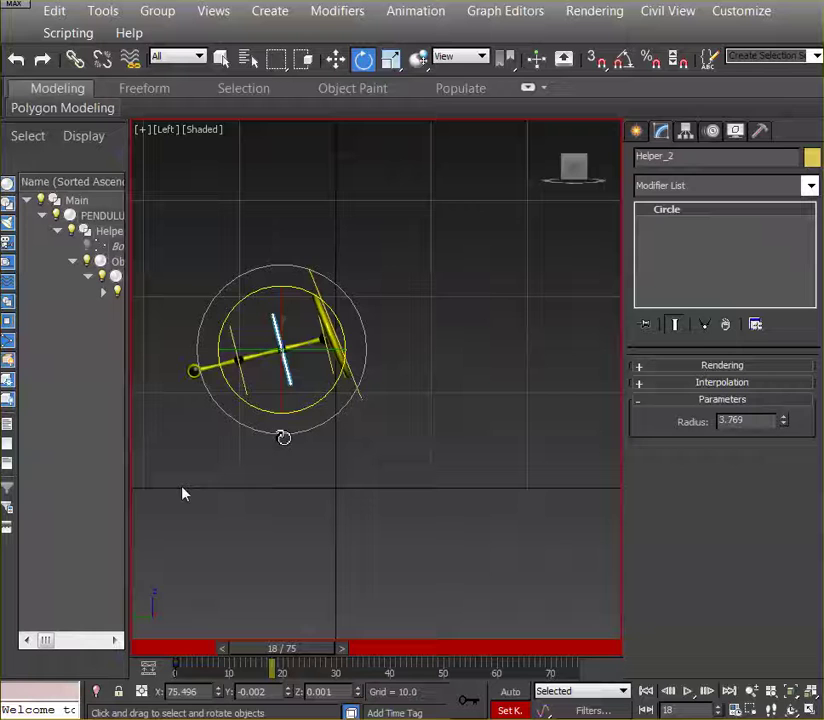
mouse_move(297, 655)
left_mouse_down()
mouse_move(208, 639)
mouse_move(308, 665)
mouse_move(298, 665)
left_mouse_up()
Key Helper_2 at frame 17 with about 45.89° of rotation
key("e")
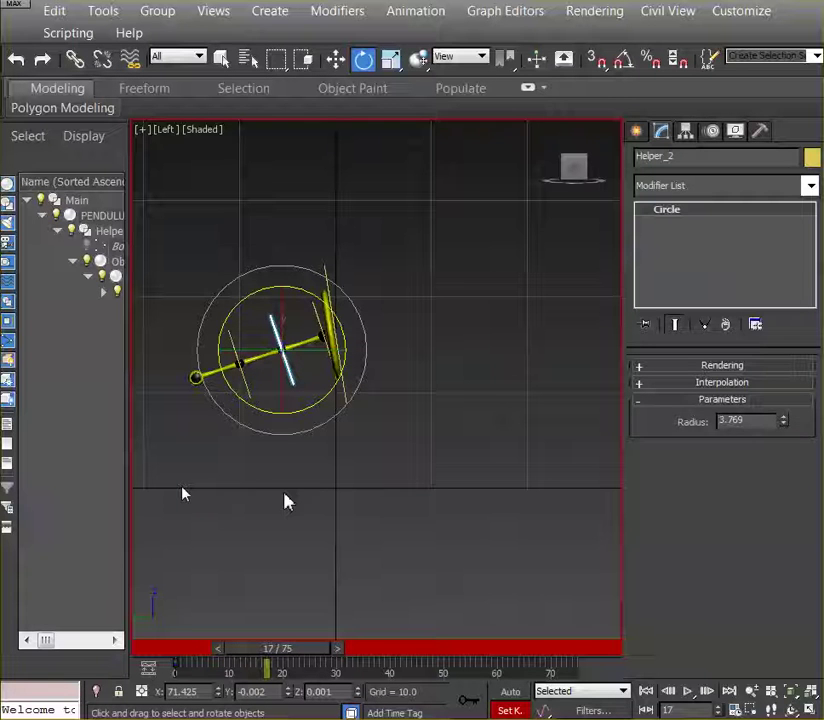
left_click_drag(309, 296, 232, 278)
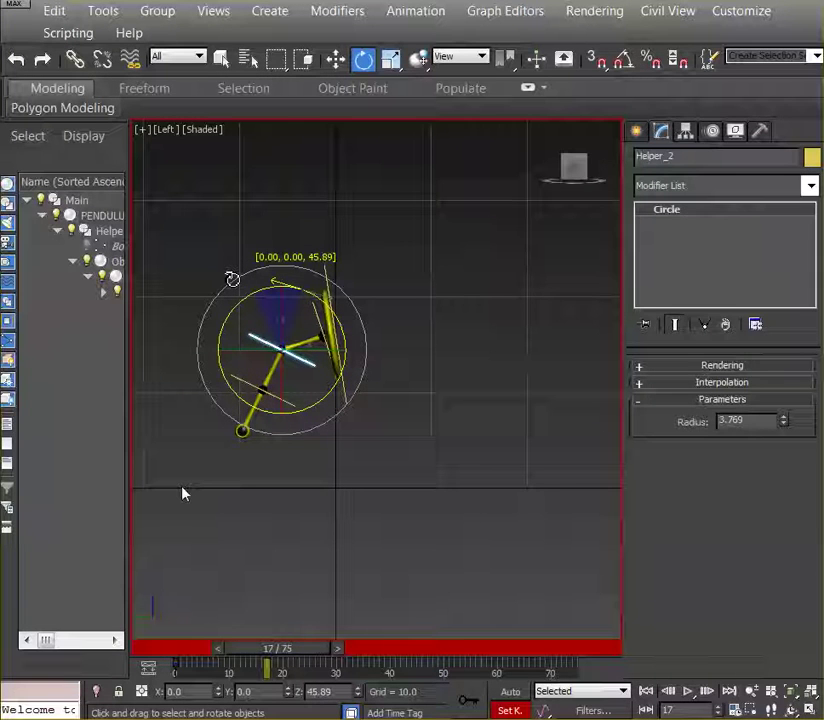
left_click_drag(232, 280, 232, 278)
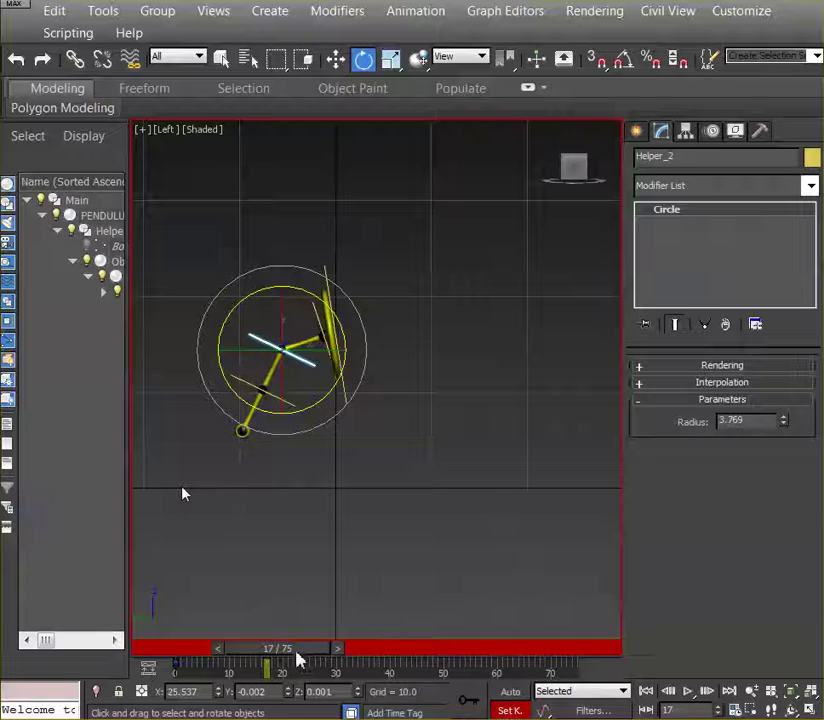
left_click_drag(294, 654, 330, 657)
Rotate Helper_2 to about -14.38° at frame 20, set the key, then return to frame 0
key("e")
key("e")
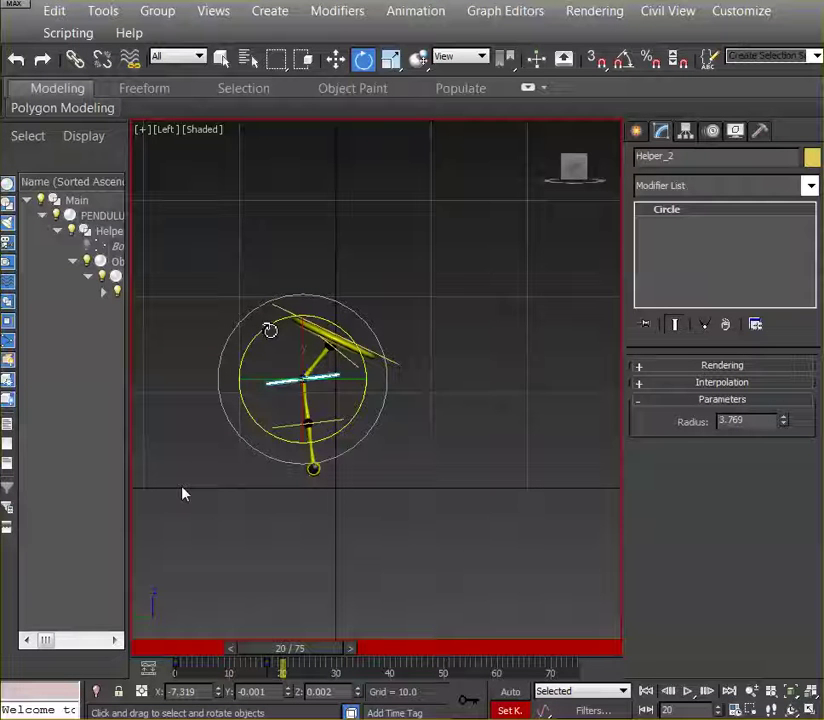
left_click_drag(269, 330, 287, 137)
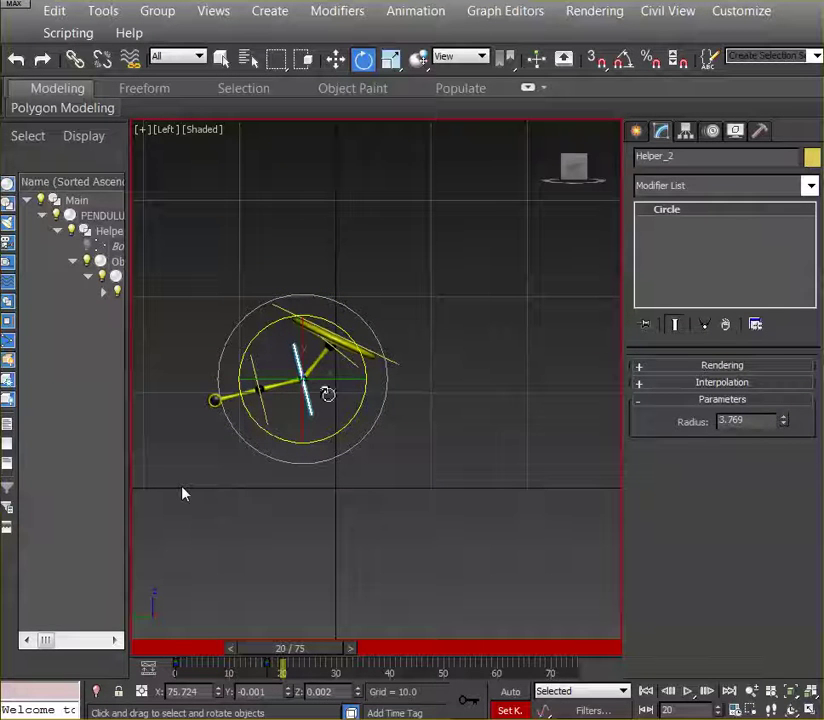
left_click(462, 699)
left_click_drag(322, 655, 339, 695)
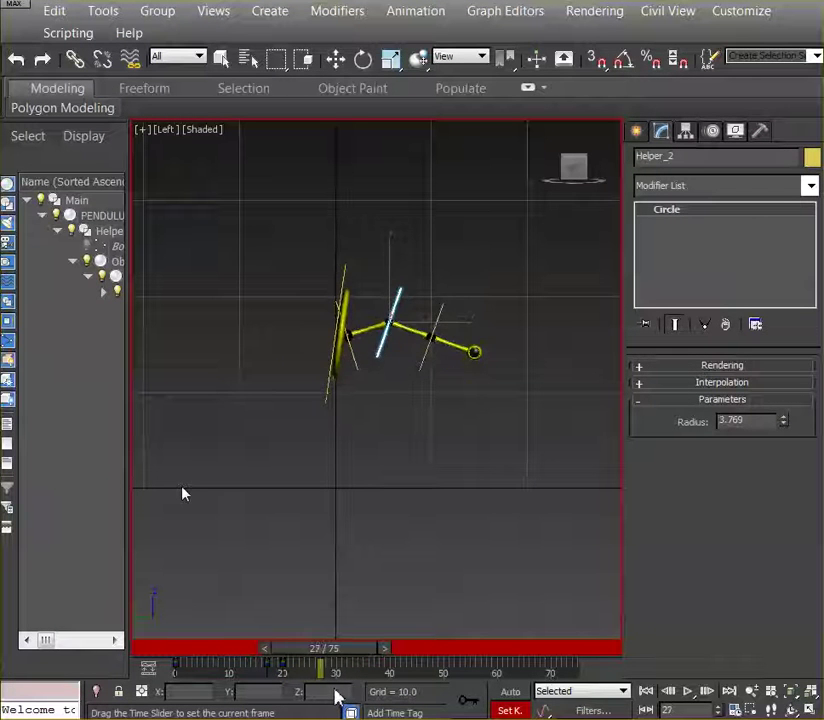
Rotate Helper_2 to about 72° at frame 27, then scrub back to review the motion
key("e")
left_click_drag(446, 296, 375, 200)
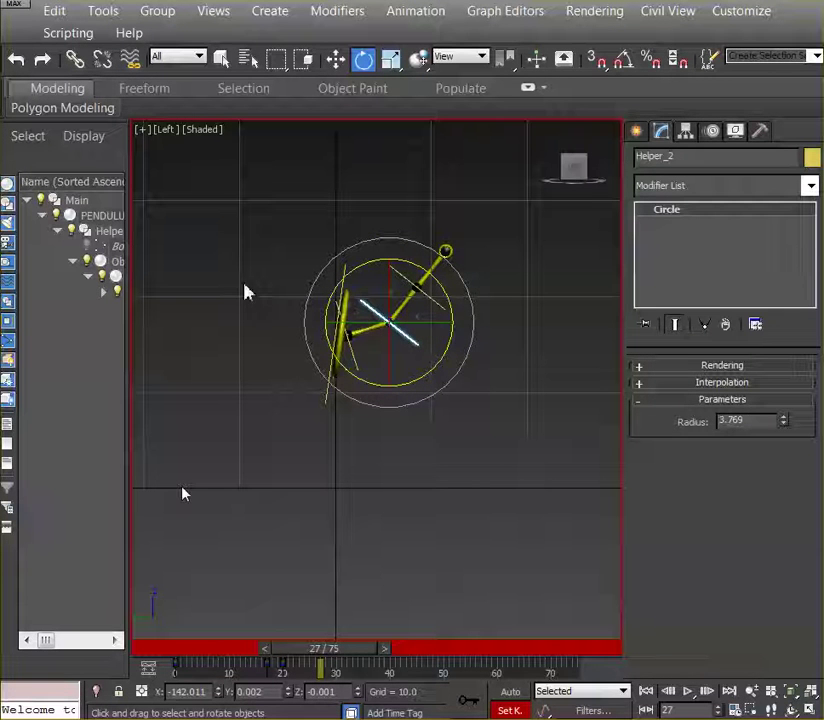
left_click_drag(310, 652, 220, 640)
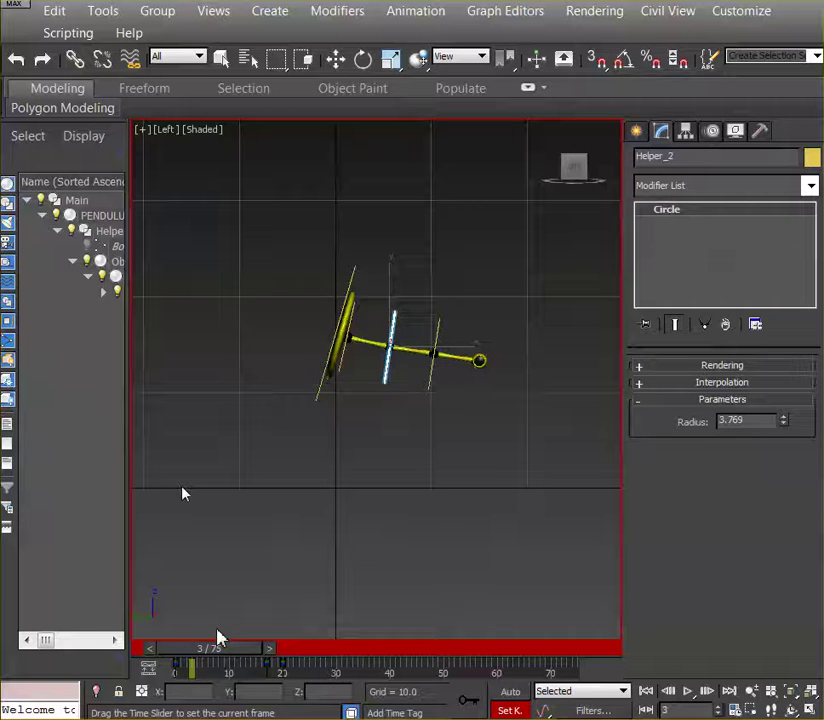
key("e")
key("q")
left_click_drag(221, 657, 349, 711)
Switch the selection from Helper_2 to Helper_3 and return to frame 0
key("e")
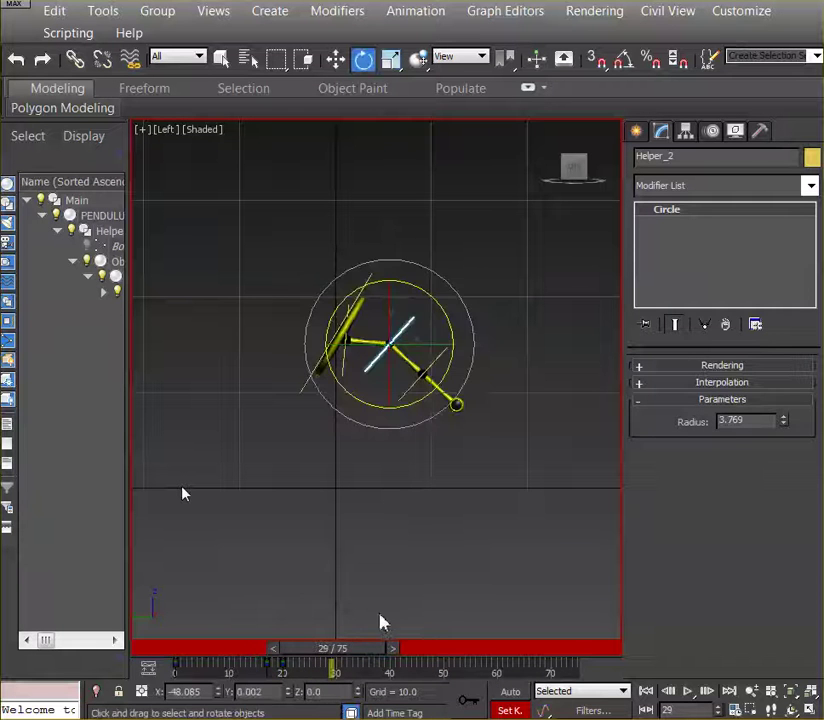
left_click(440, 475)
left_click(443, 376)
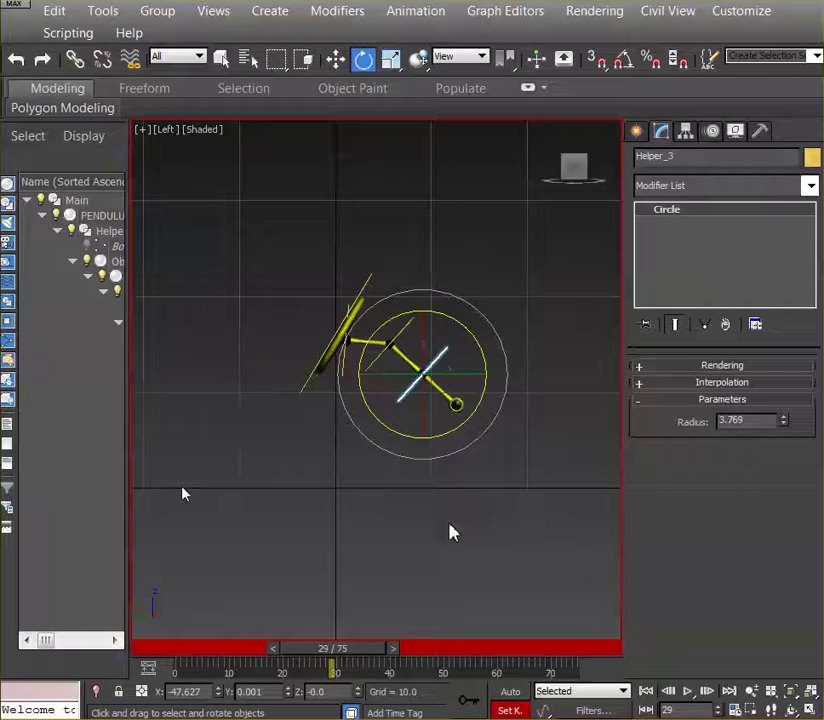
left_click_drag(356, 658, 192, 636)
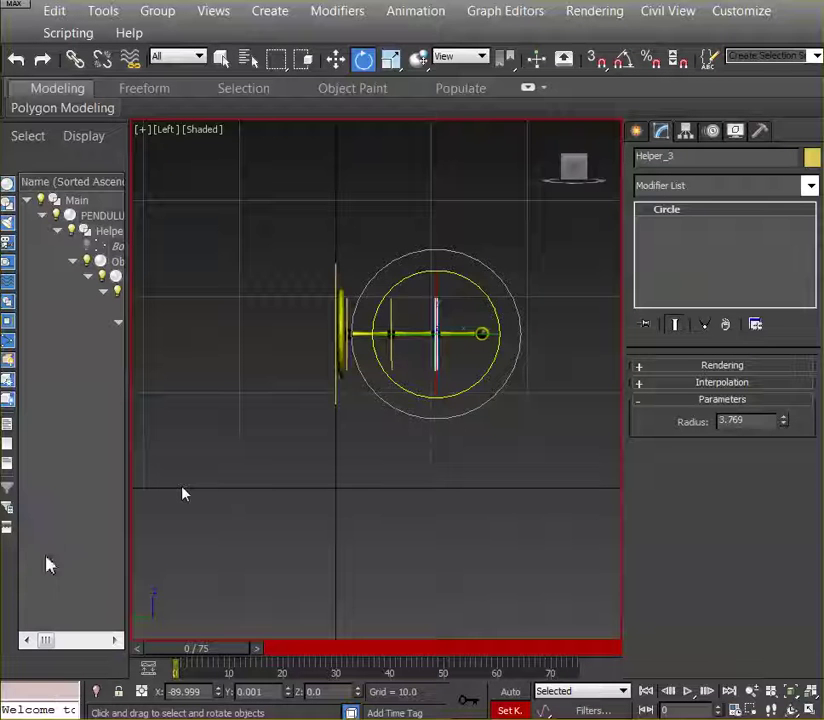
Key Helper_3 at frame 4 with about 38.91° of rotation, then return to frame 0
left_click_drag(219, 653, 200, 668)
key("e")
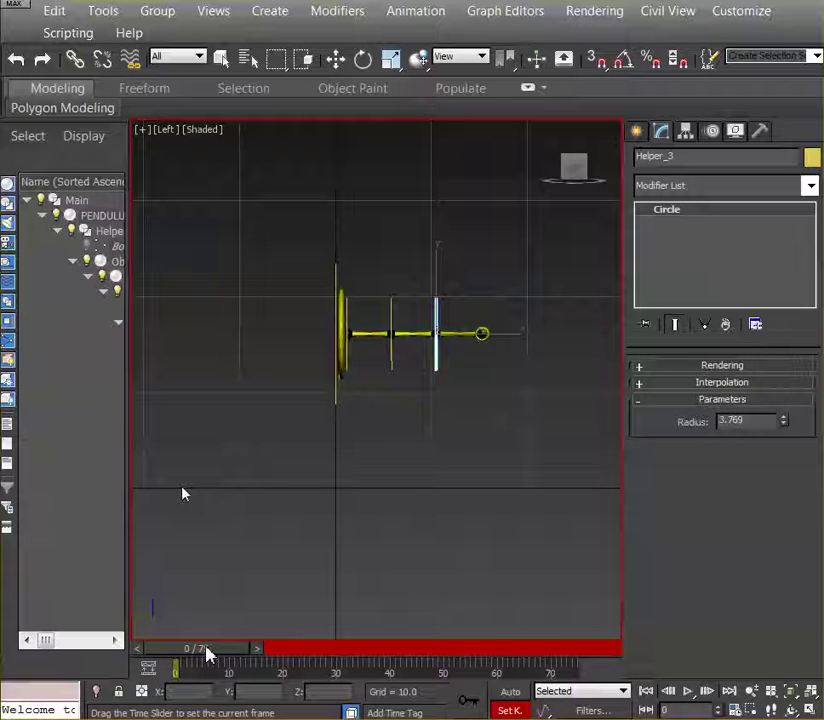
left_click_drag(208, 652, 223, 652)
key("e")
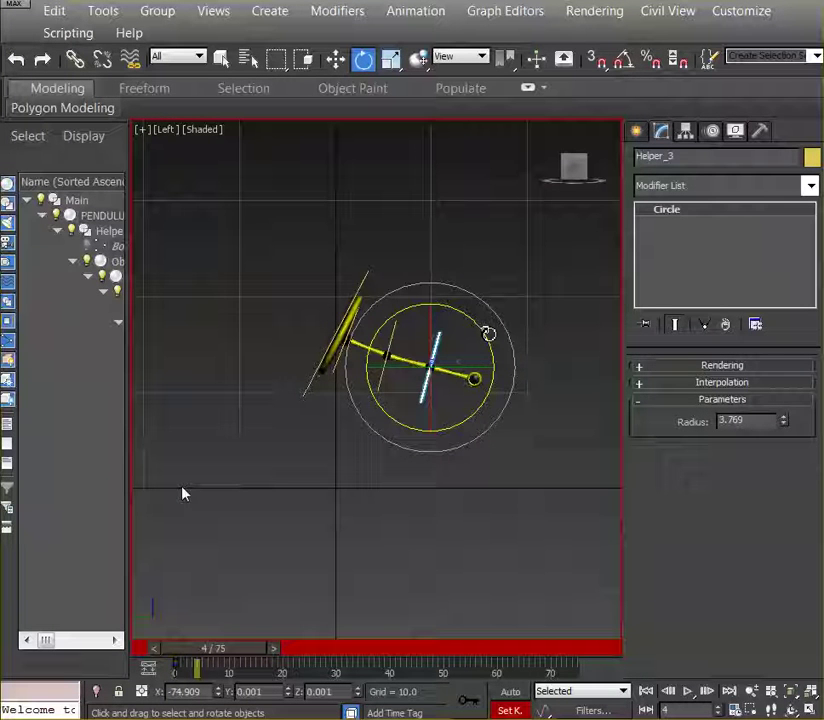
mouse_move(488, 333)
left_mouse_down()
mouse_move(451, 277)
mouse_move(473, 326)
left_mouse_up()
left_click_drag(248, 655, 211, 650)
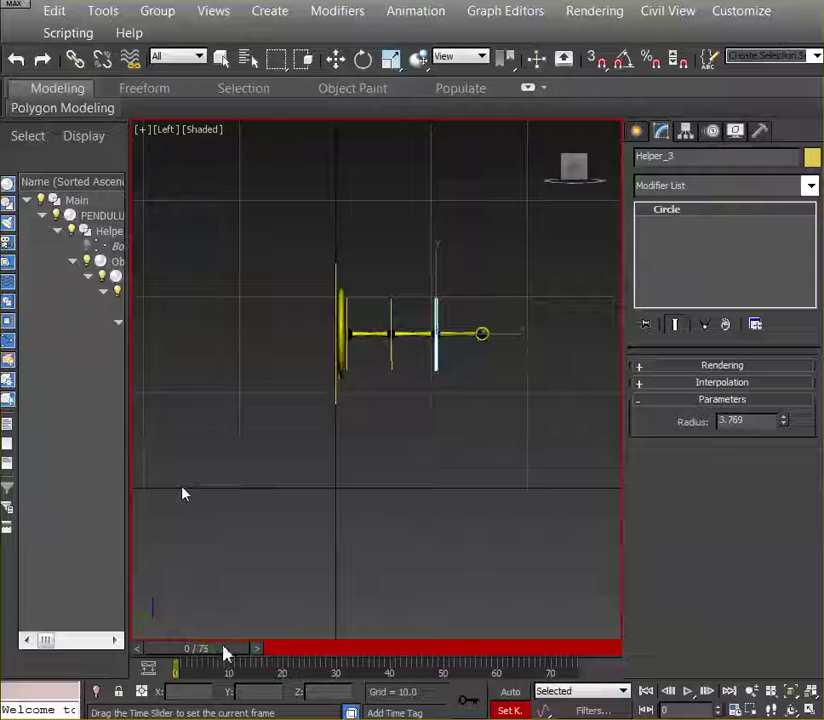
Rotate Helper_3 to about -65° at frame 10, then scrub back to frame 0
left_click_drag(213, 655, 265, 662)
key("e")
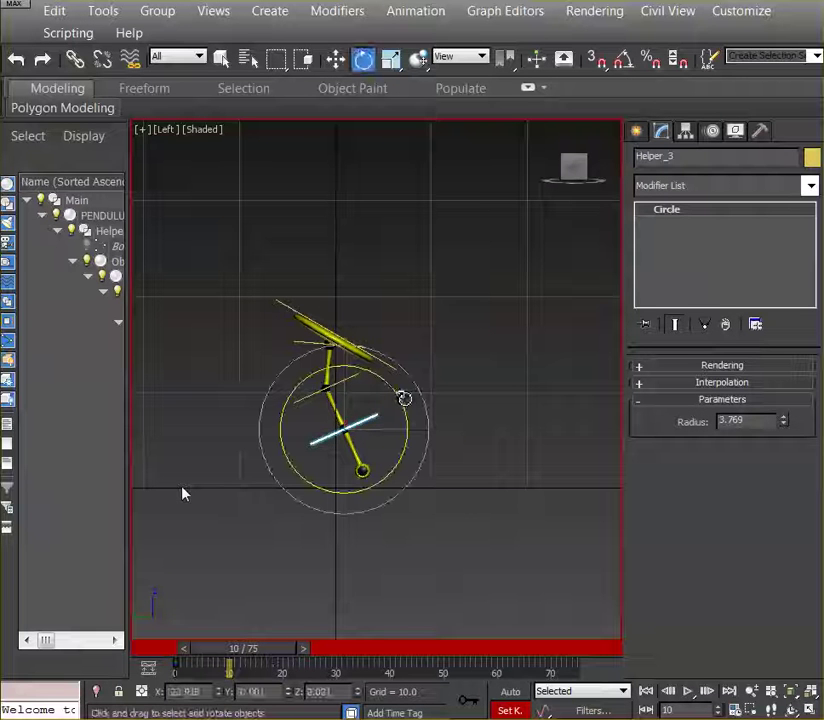
left_click_drag(405, 395, 379, 337)
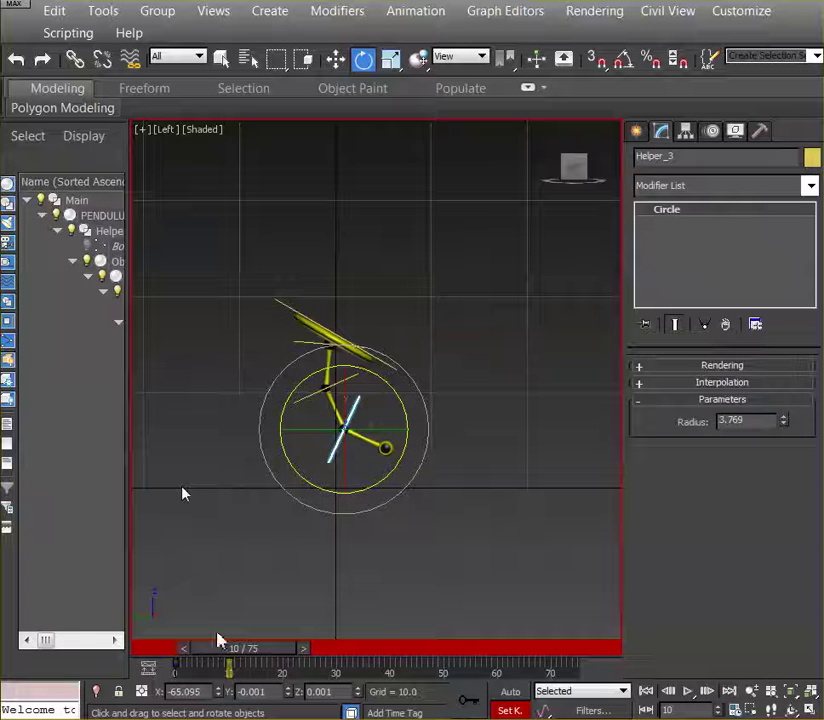
left_click_drag(277, 652, 313, 688)
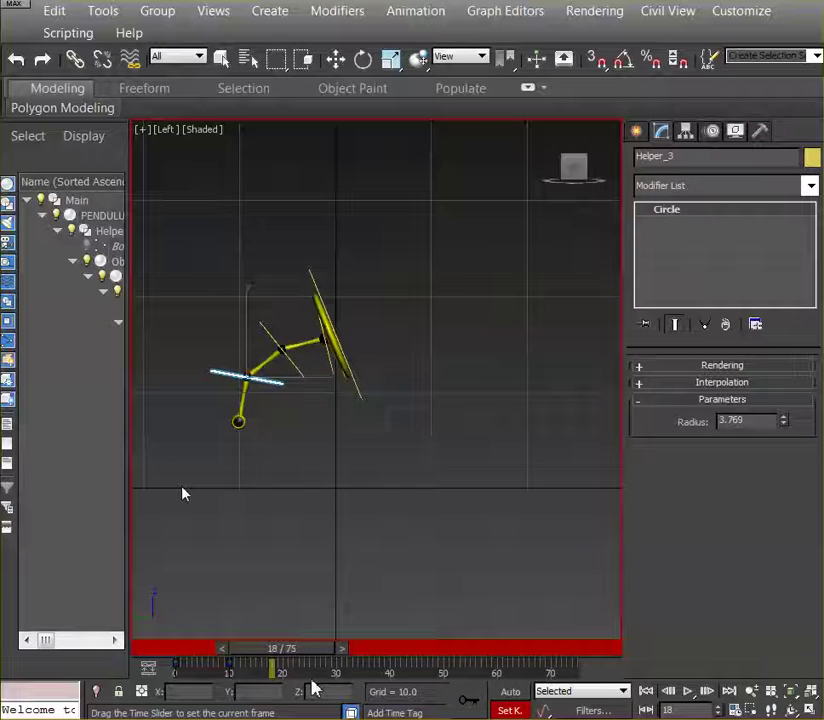
Key Helper_3 at frame 19 with about -22.69° of rotation
key("e")
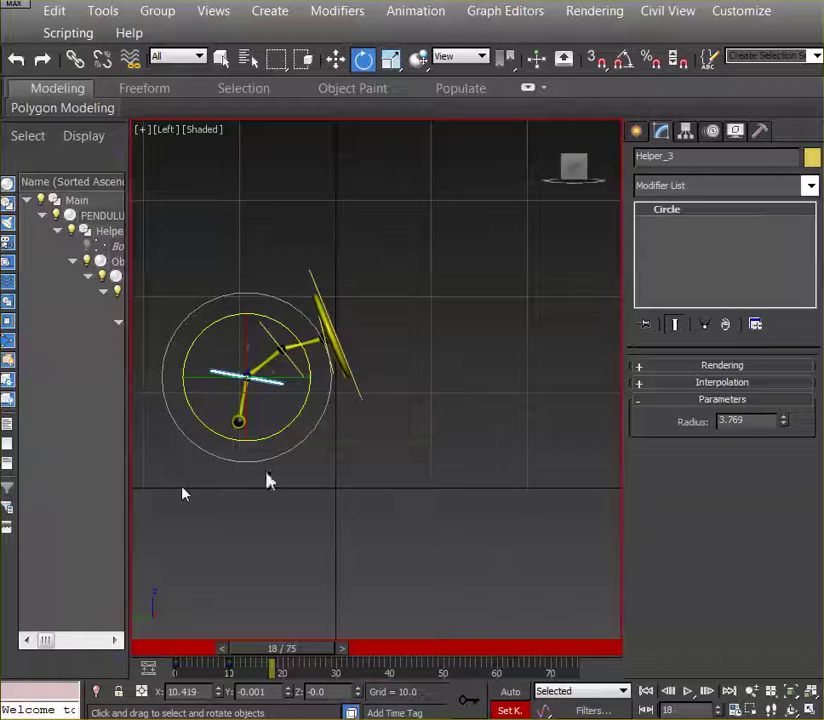
left_click_drag(280, 648, 285, 659)
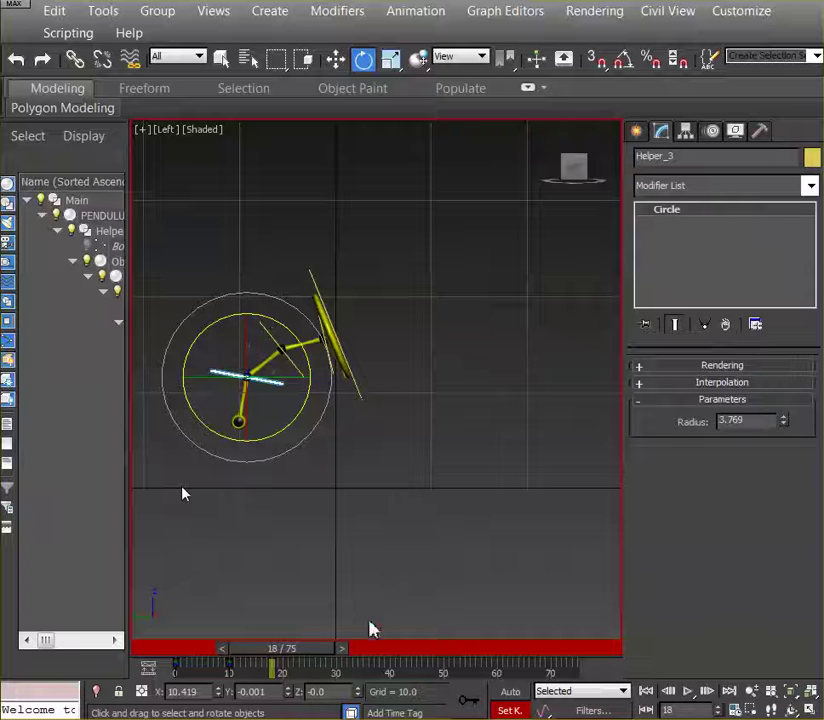
left_click(343, 651)
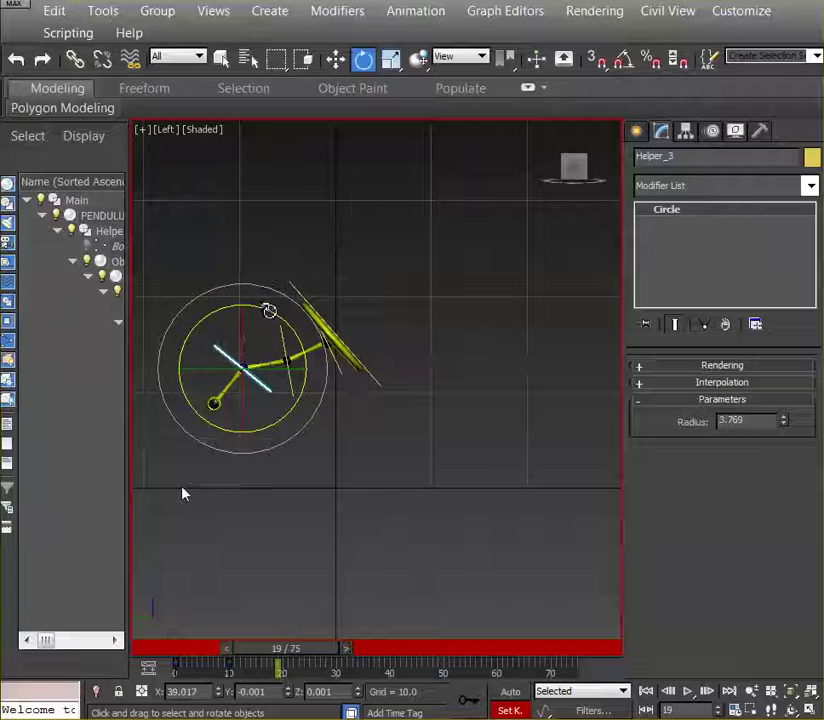
left_click_drag(269, 311, 300, 334)
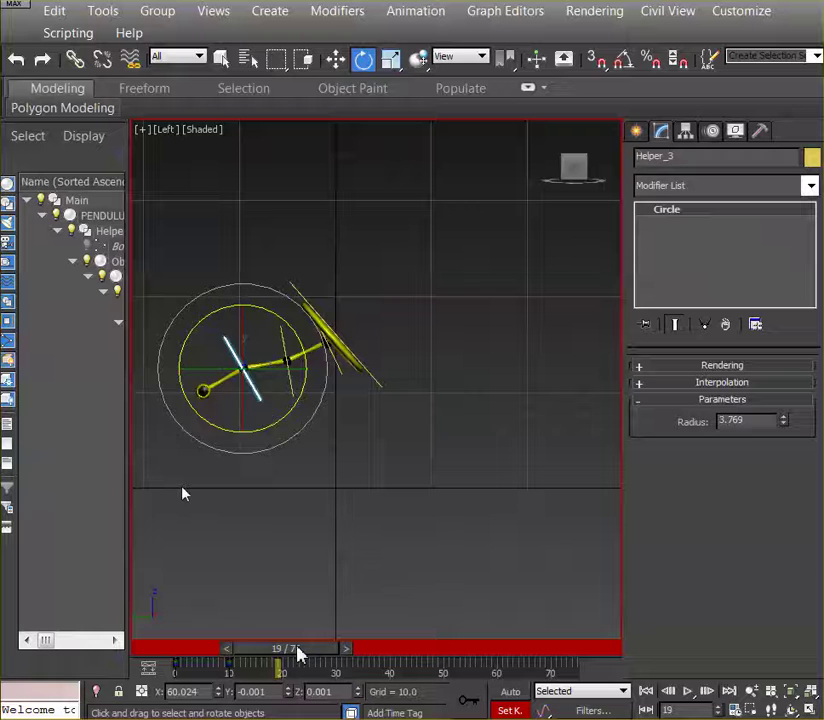
Key Helper_3 at frame 20 with about -84.62° of rotation, then return to frame 0
mouse_move(298, 654)
left_mouse_down()
mouse_move(311, 656)
mouse_move(289, 650)
mouse_move(303, 654)
left_mouse_up()
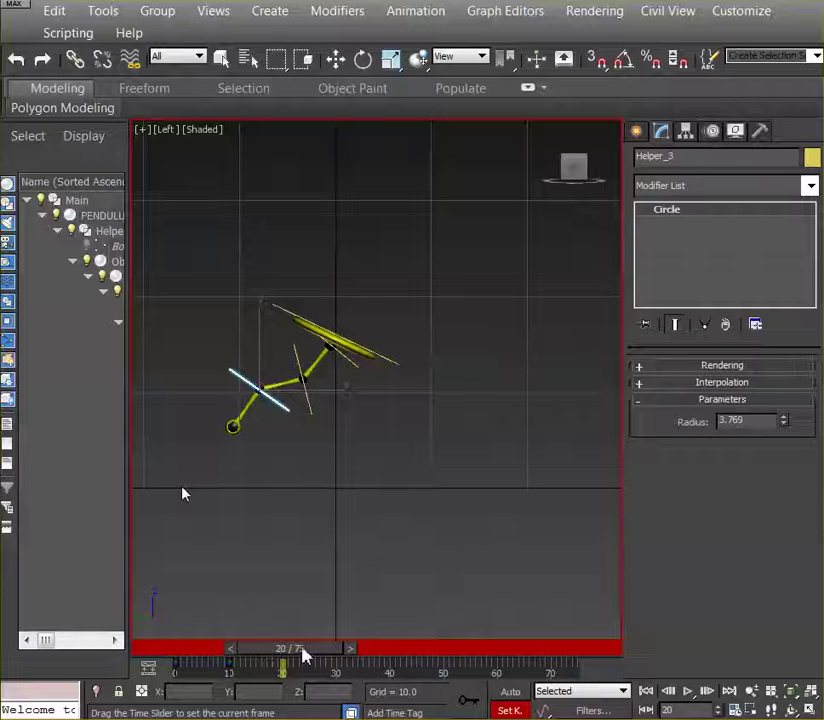
key("e")
left_click_drag(294, 337, 381, 487)
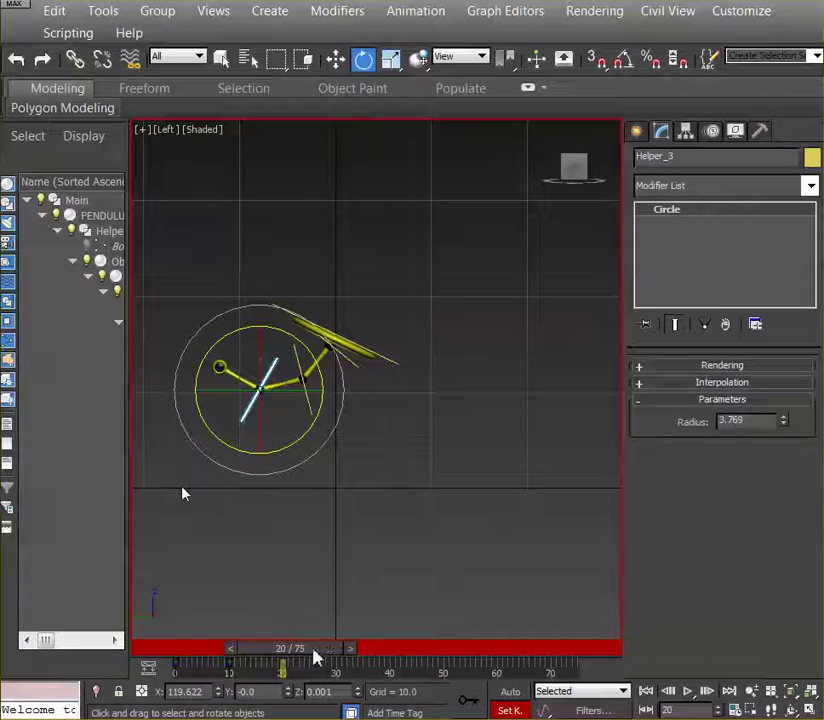
left_click_drag(314, 652, 268, 678)
key("e")
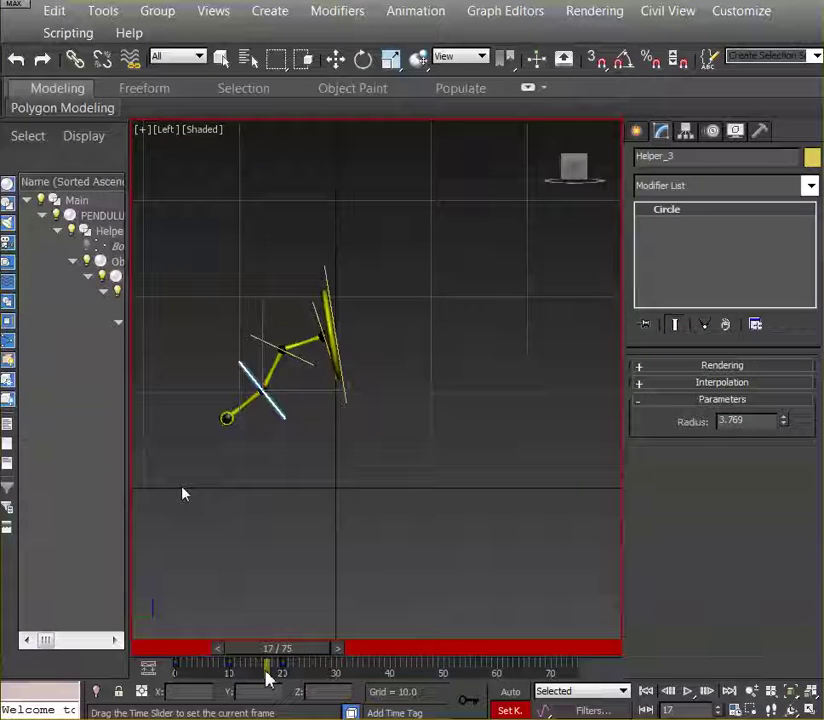
Go to frame 16 and clear the helper selection to view the finished swing
mouse_move(268, 678)
left_mouse_down()
mouse_move(285, 678)
mouse_move(267, 679)
left_mouse_up()
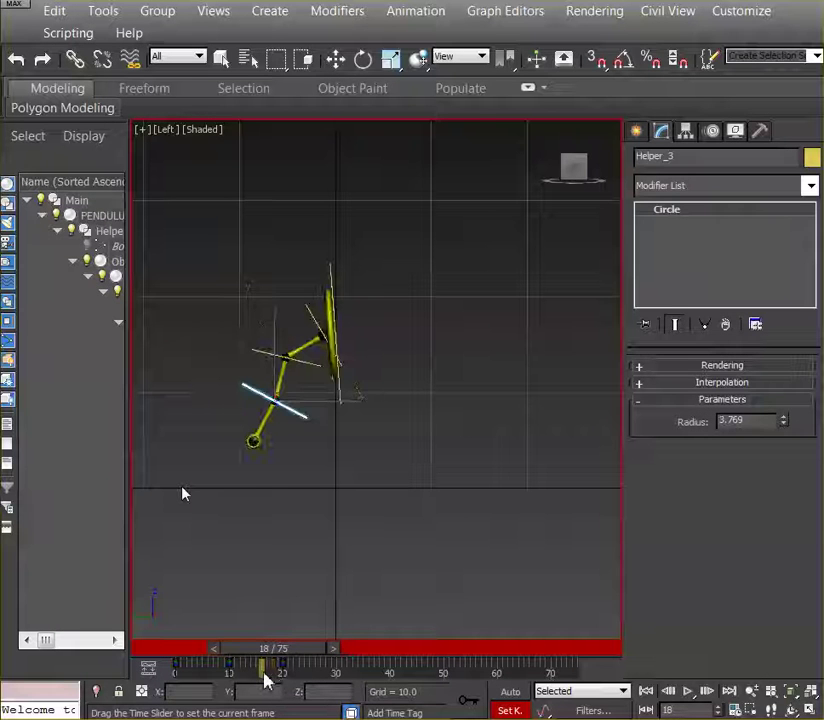
key("e")
key("Delete")
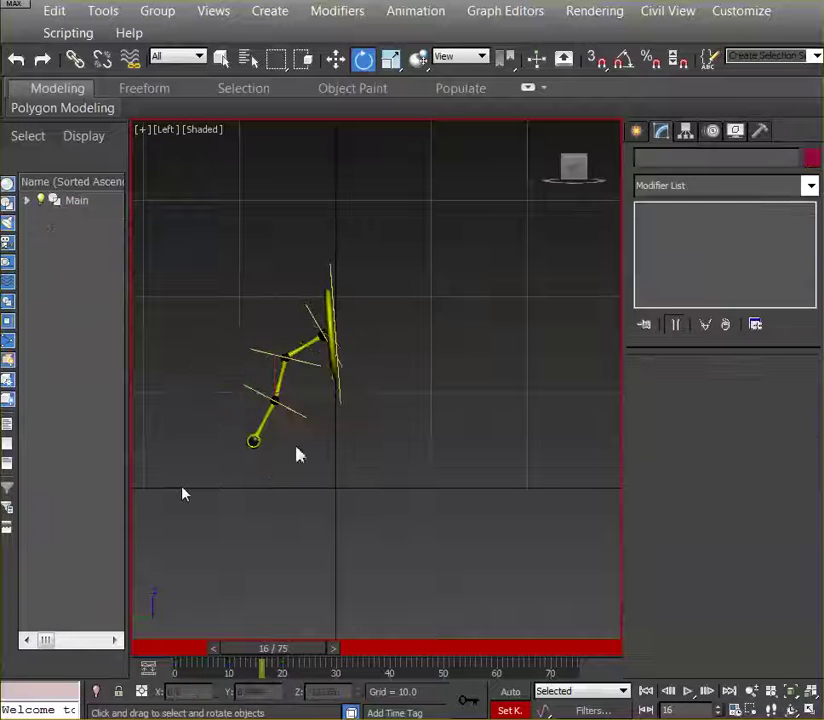